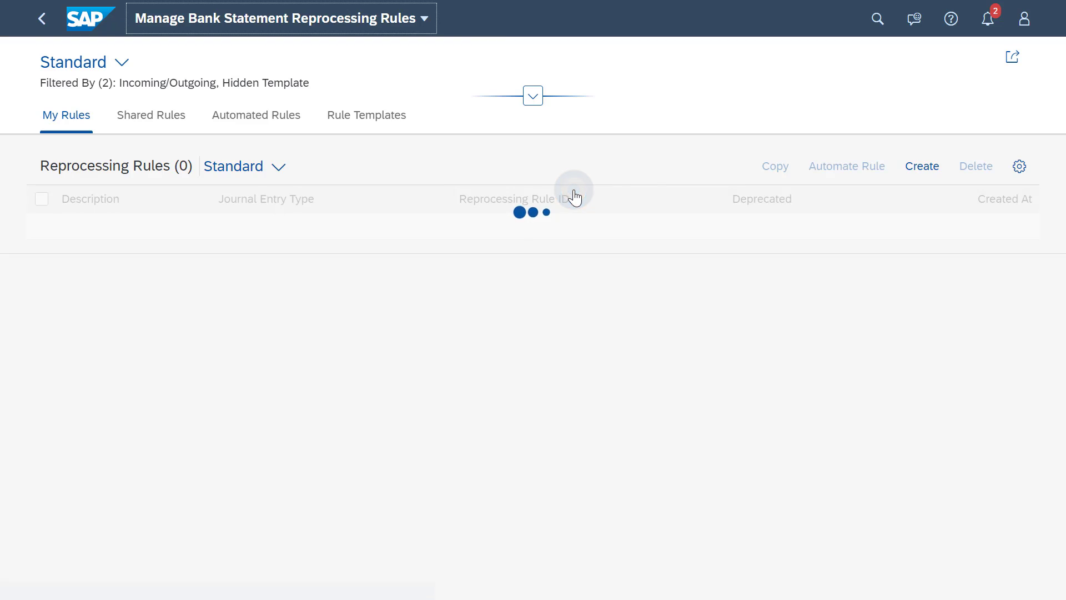
Step: Create a new reprocessing rule with the description "Rule for Customer Invoices"
left_click(923, 167)
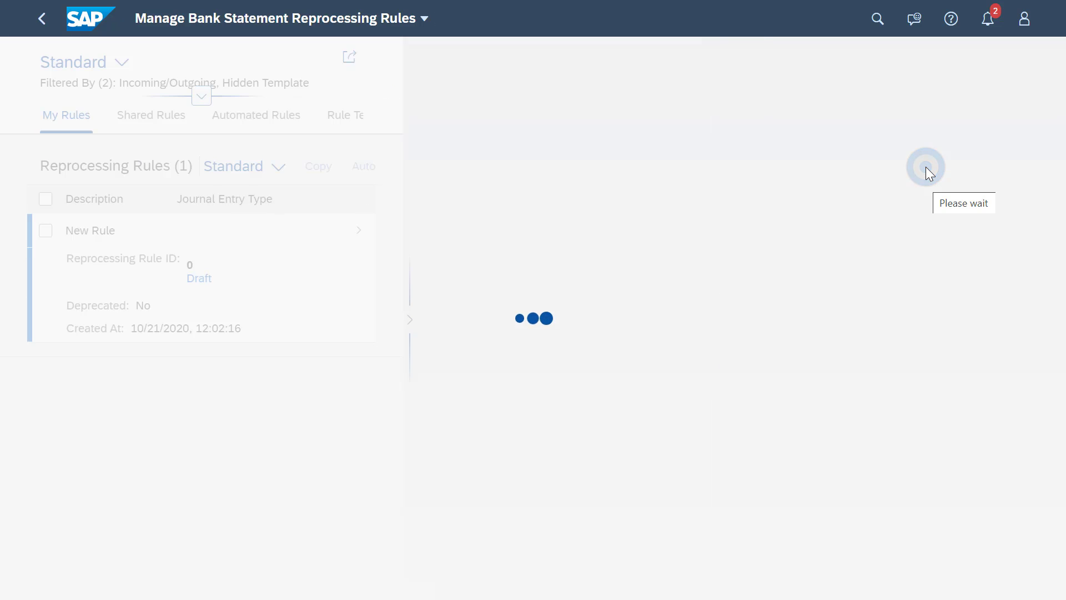
left_click(521, 197)
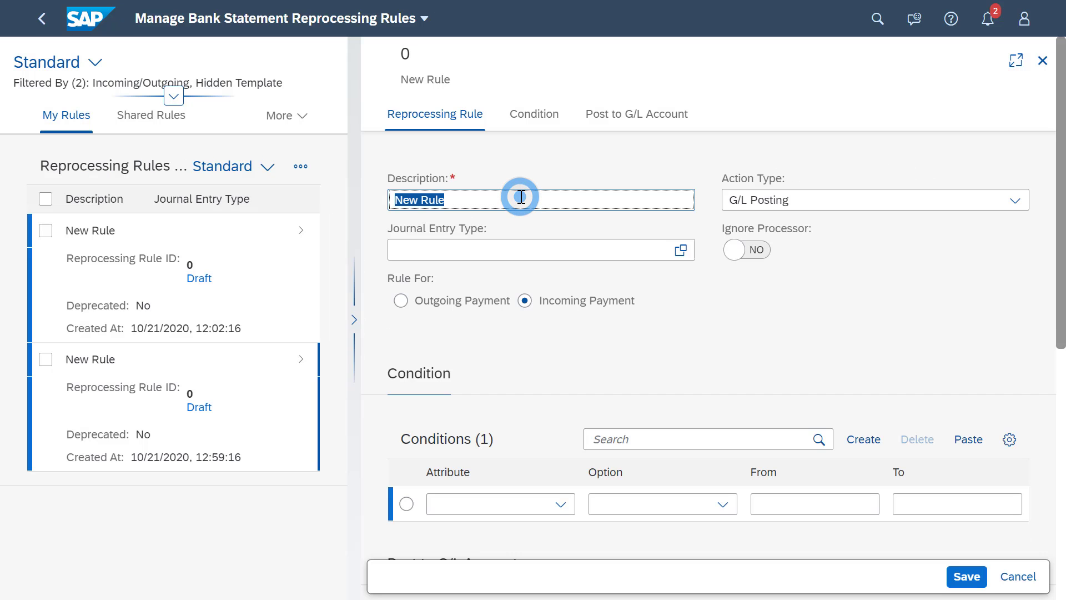
type("Rule for")
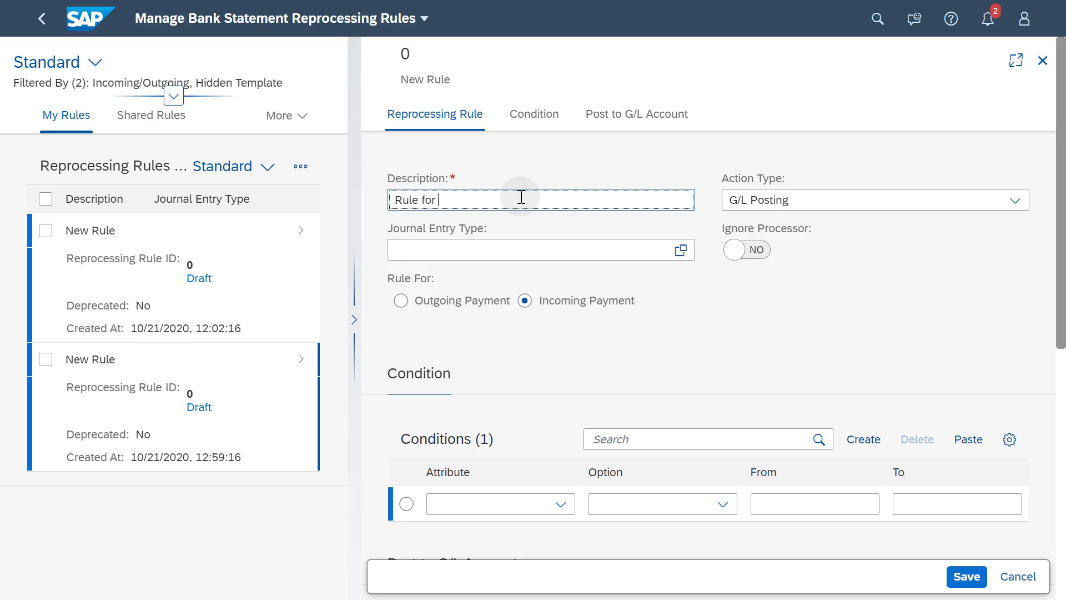
type(" Customer Invoices")
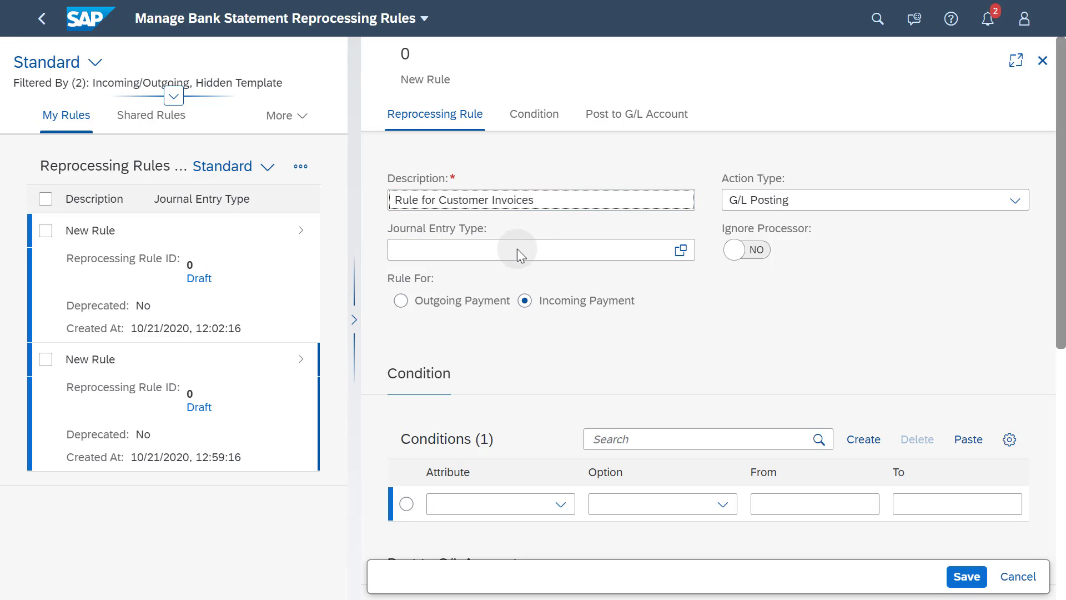
left_click(477, 319)
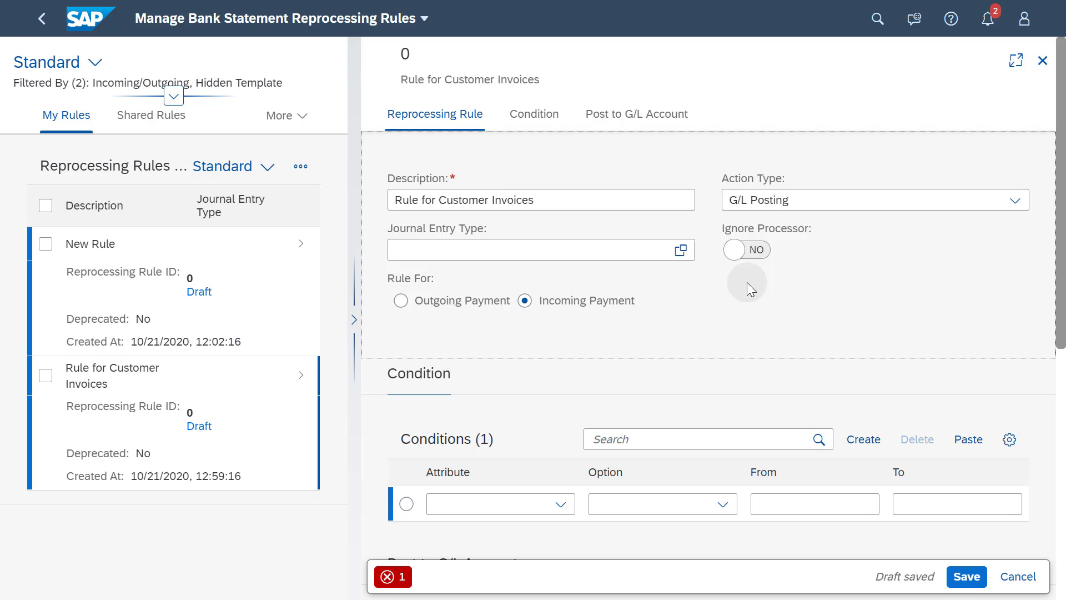
left_click(749, 251)
left_click(723, 338)
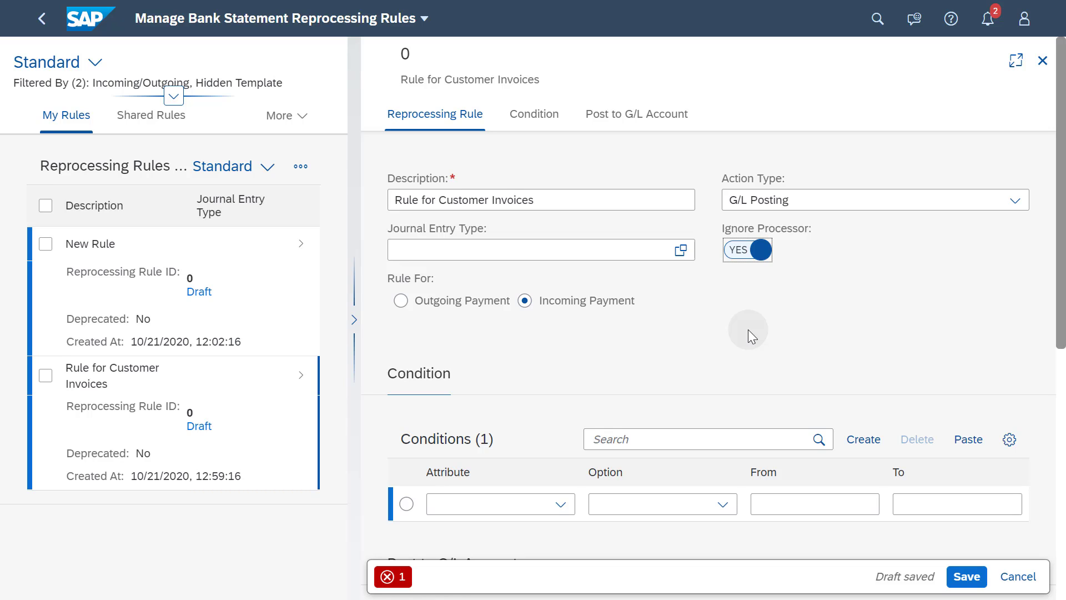
left_click(751, 253)
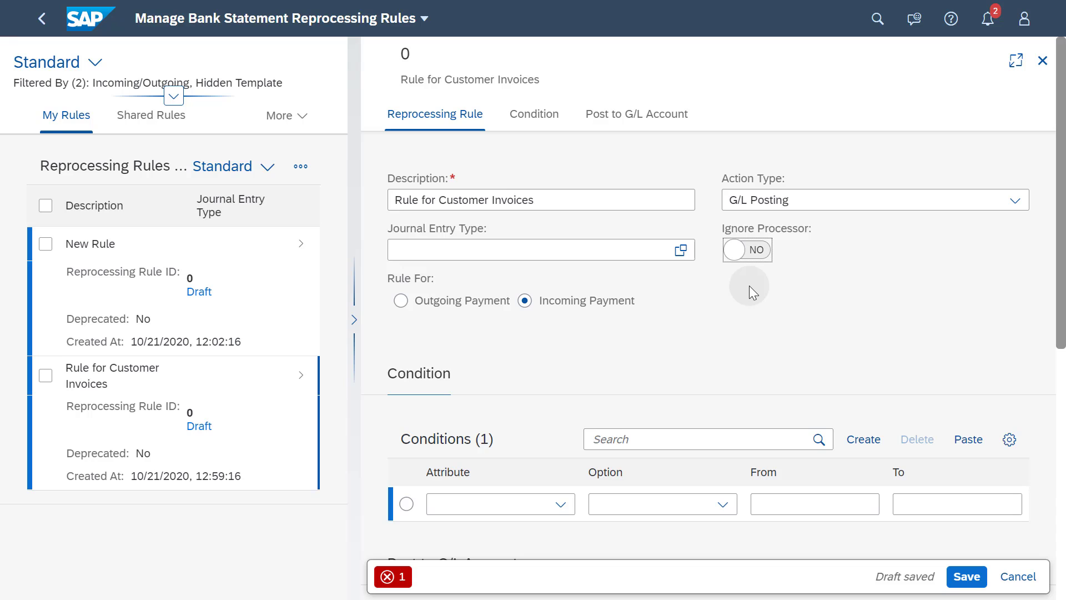
Step: Set the rule's journal entry type to DZ (Customer Payment) from the value list
left_click(682, 251)
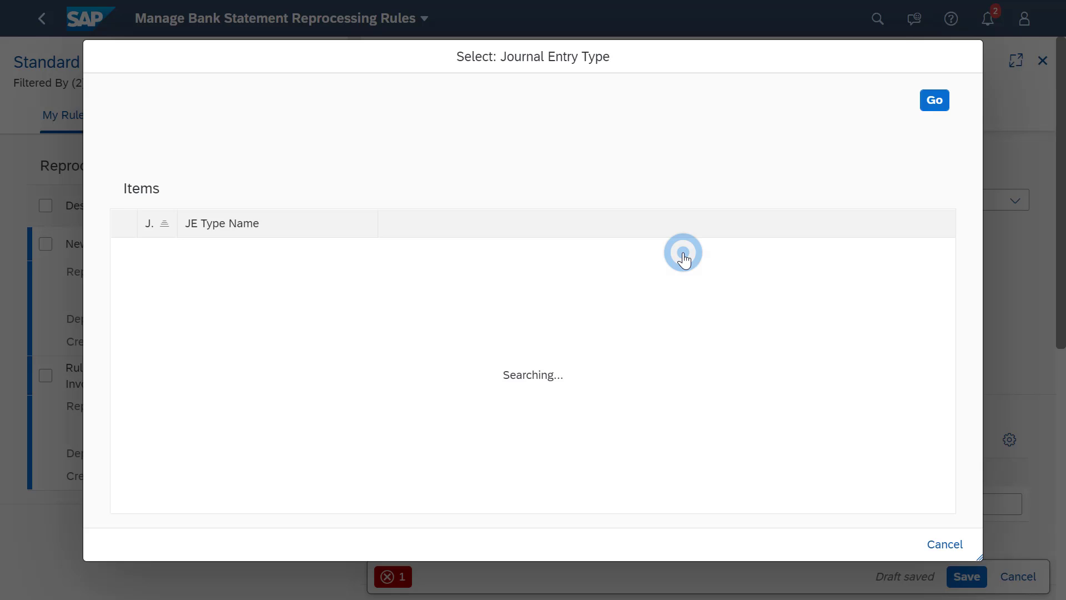
double_click(177, 250)
scroll(461, 388, "down", 1)
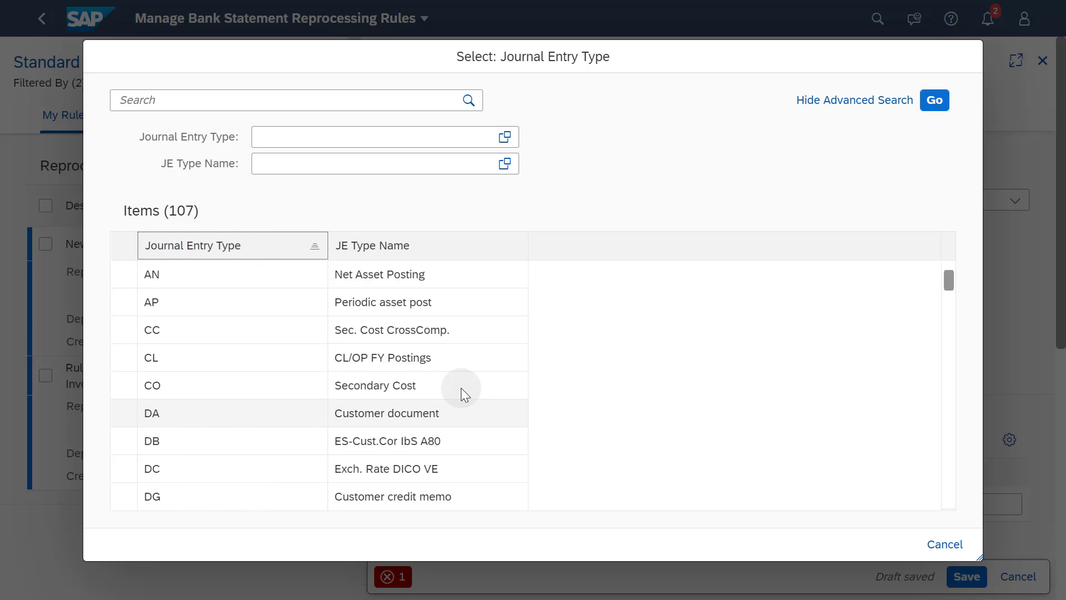
scroll(461, 387, "down", 4)
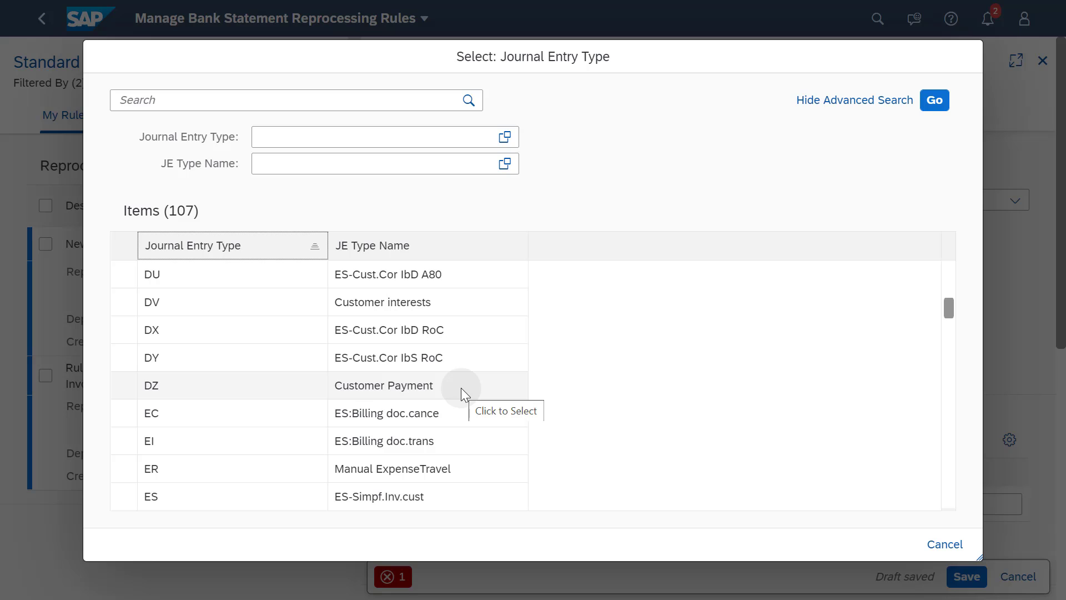
left_click(461, 388)
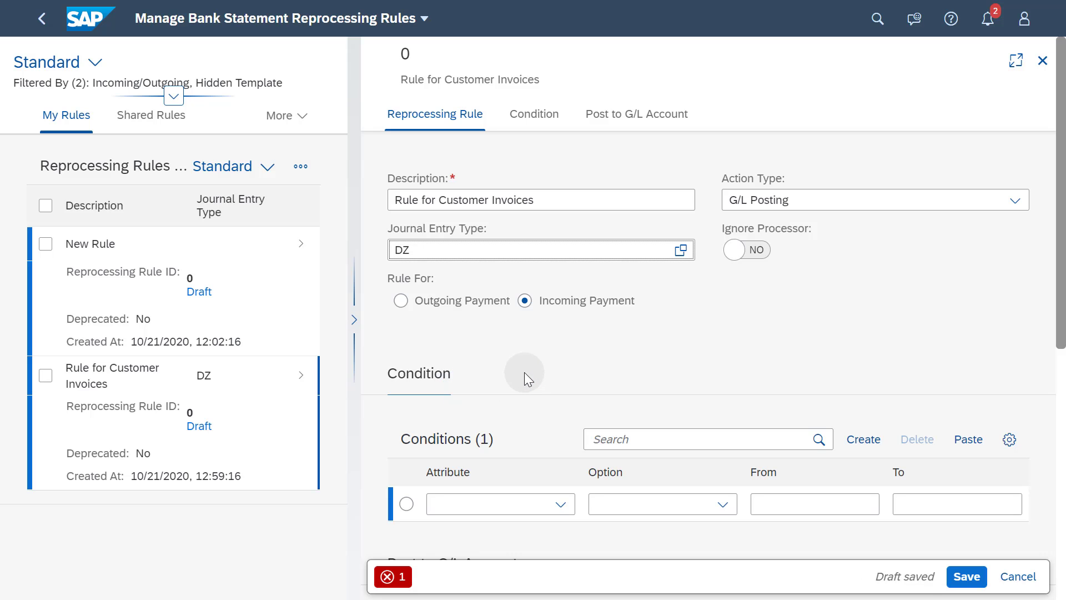
Step: Change the rule's action type to Allocation Sequence and accept the loss of previously entered action data
left_click(1016, 201)
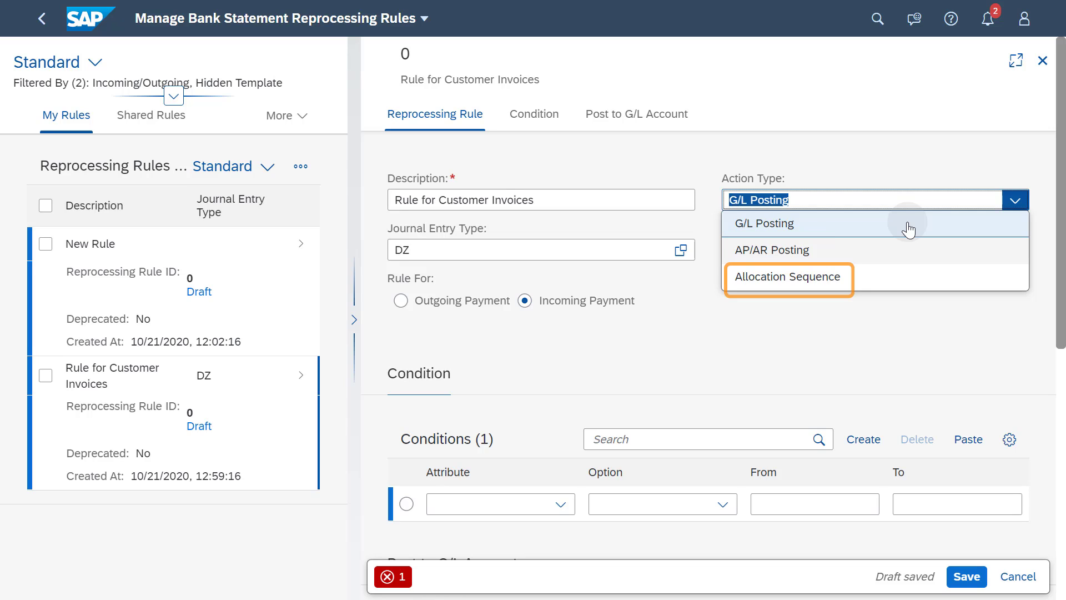
left_click(892, 277)
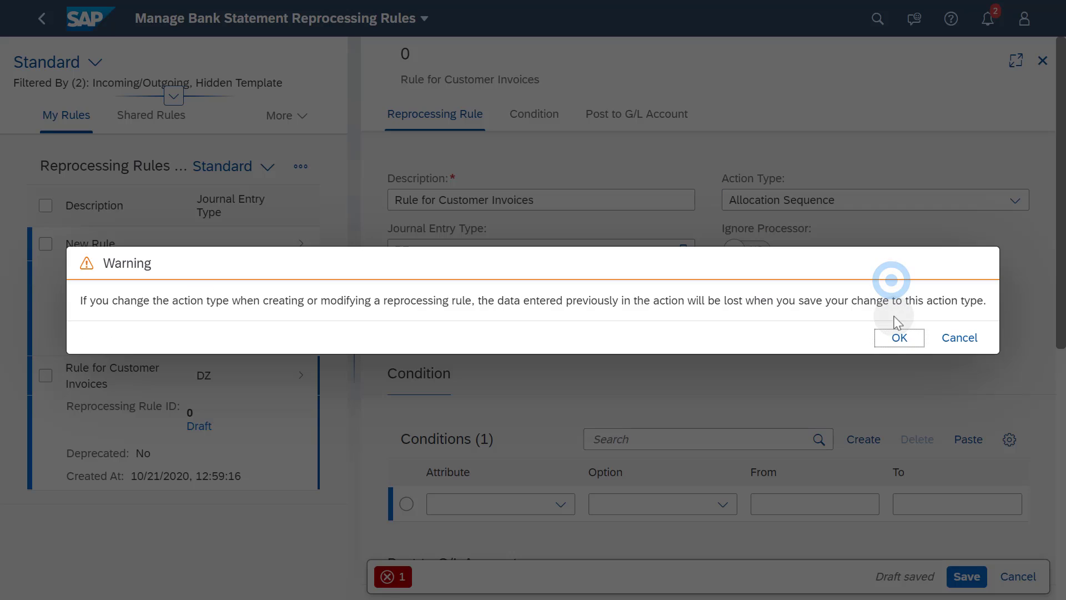
left_click(894, 337)
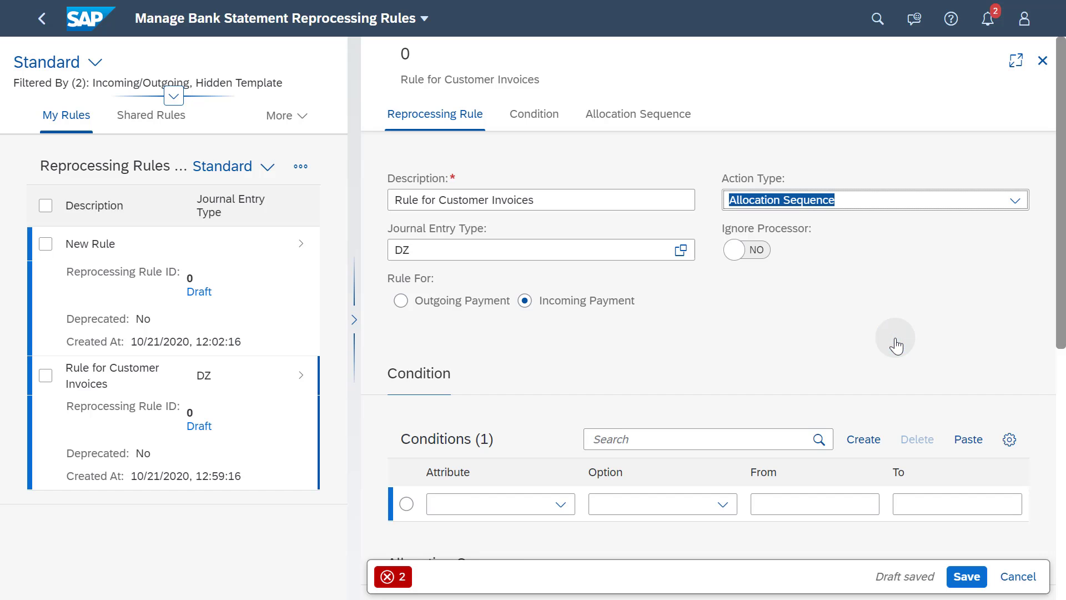
left_click(895, 337)
Step: Add a second condition row and define the first condition as Company Code equal to 1010
scroll(895, 338, "down", 5)
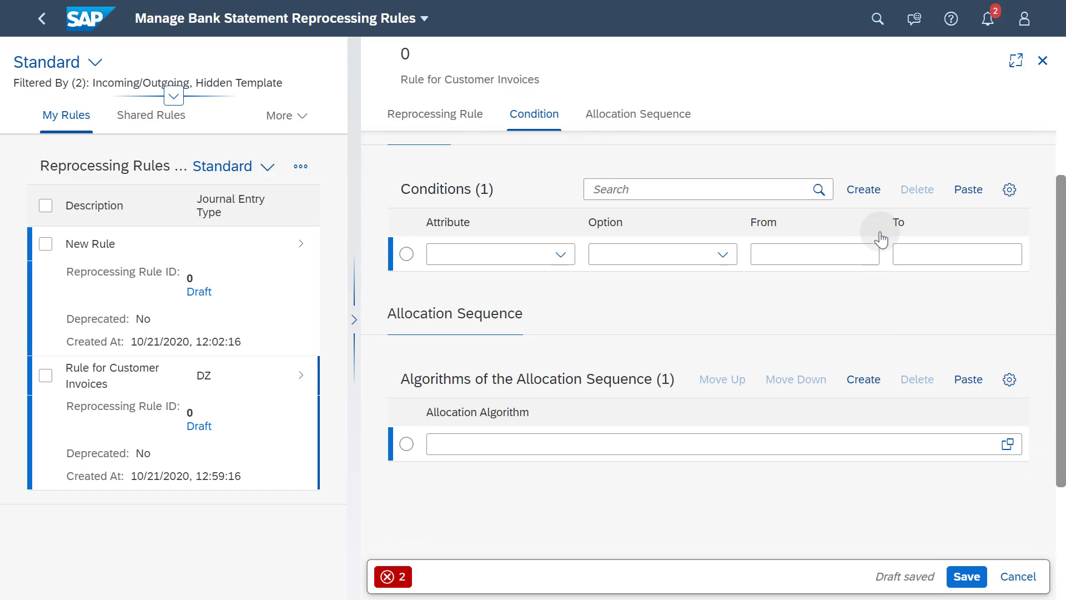
left_click(873, 191)
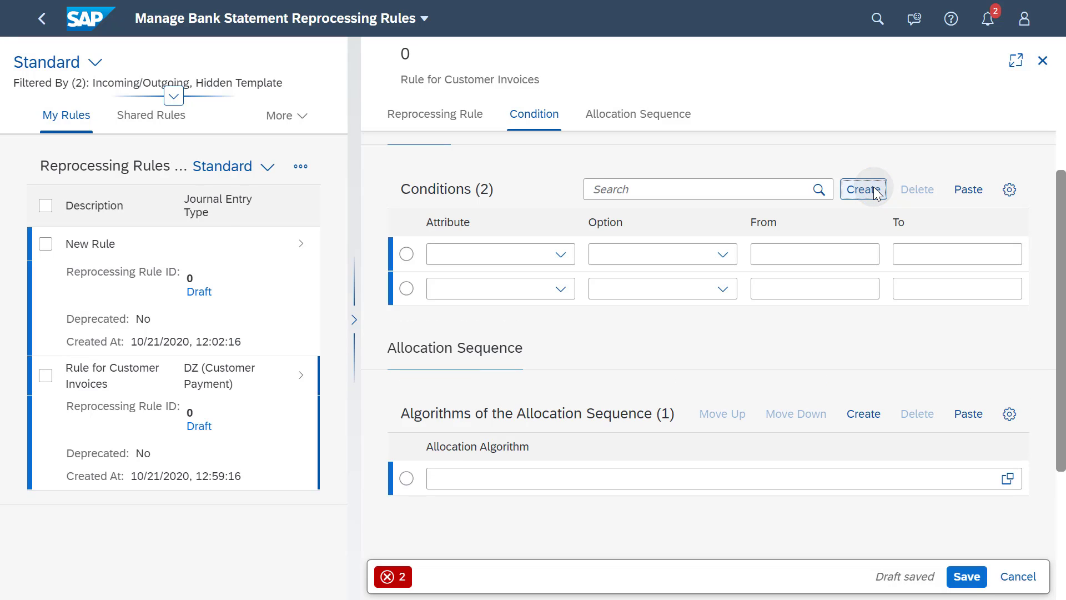
left_click(556, 254)
left_click(505, 306)
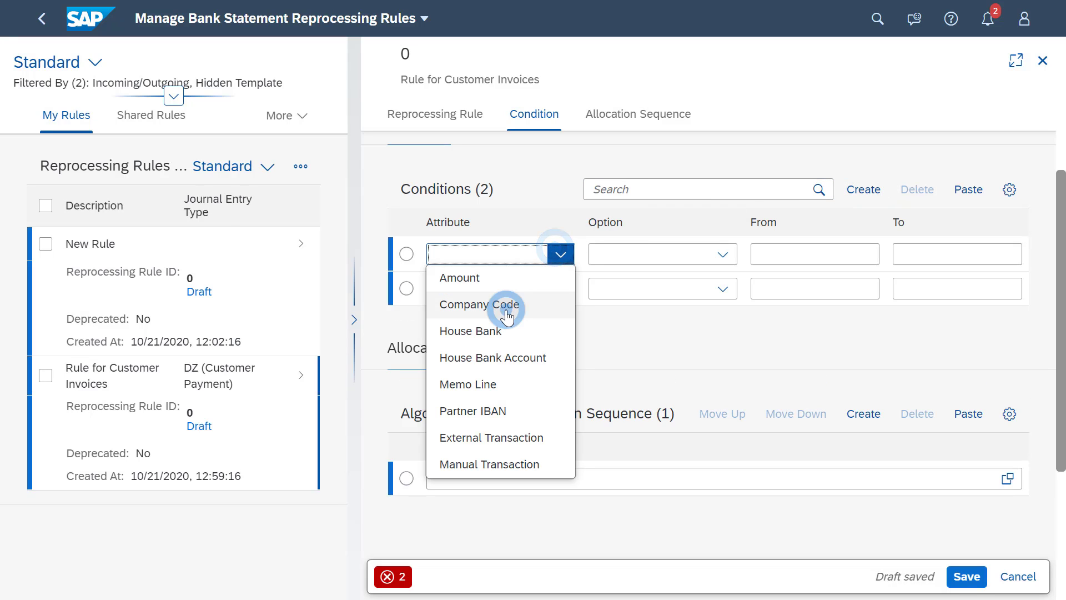
left_click(730, 255)
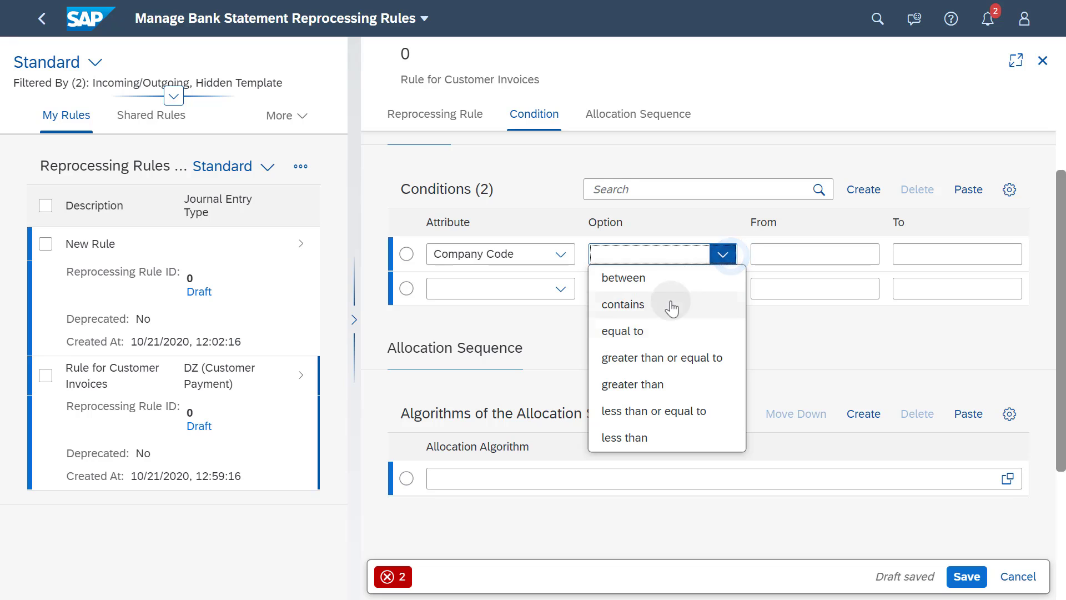
left_click(633, 330)
left_click(819, 253)
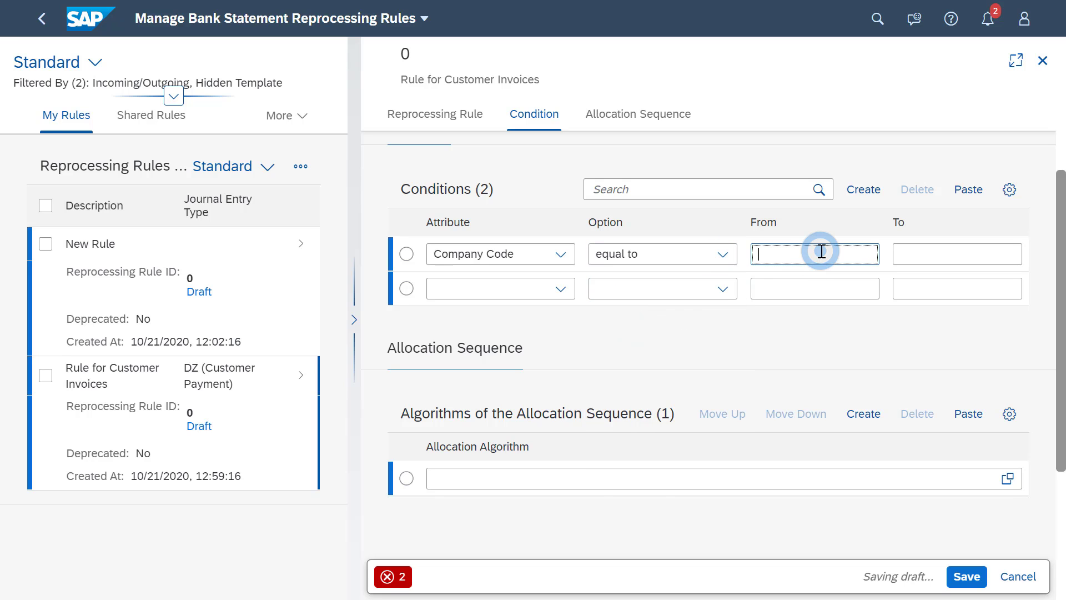
type("1010")
Step: Define the second condition as Memo Line contains "invoice"
left_click(562, 288)
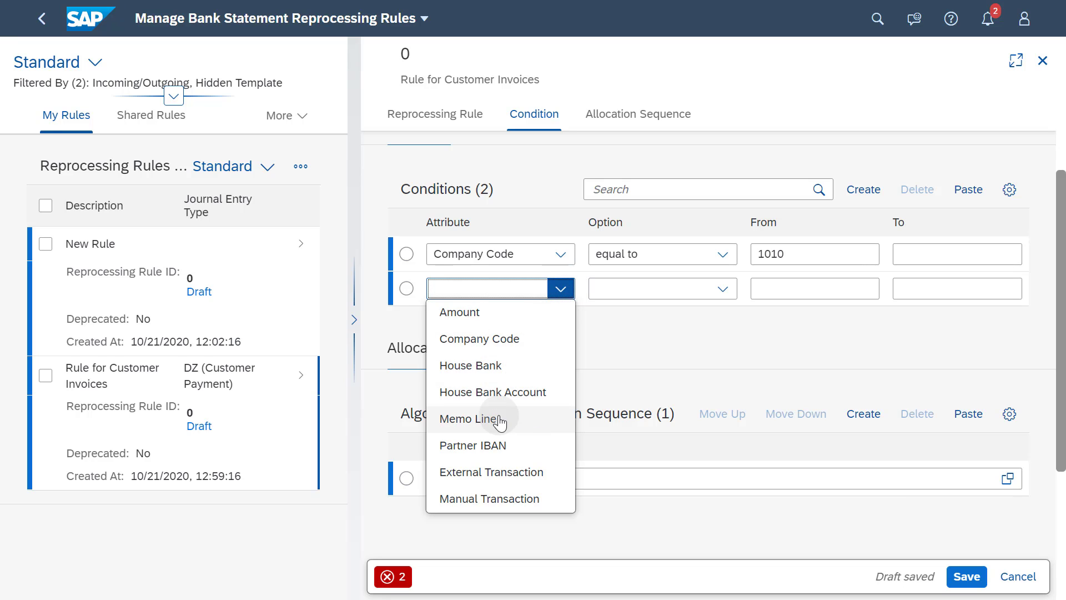
left_click(496, 417)
left_click(729, 287)
left_click(663, 339)
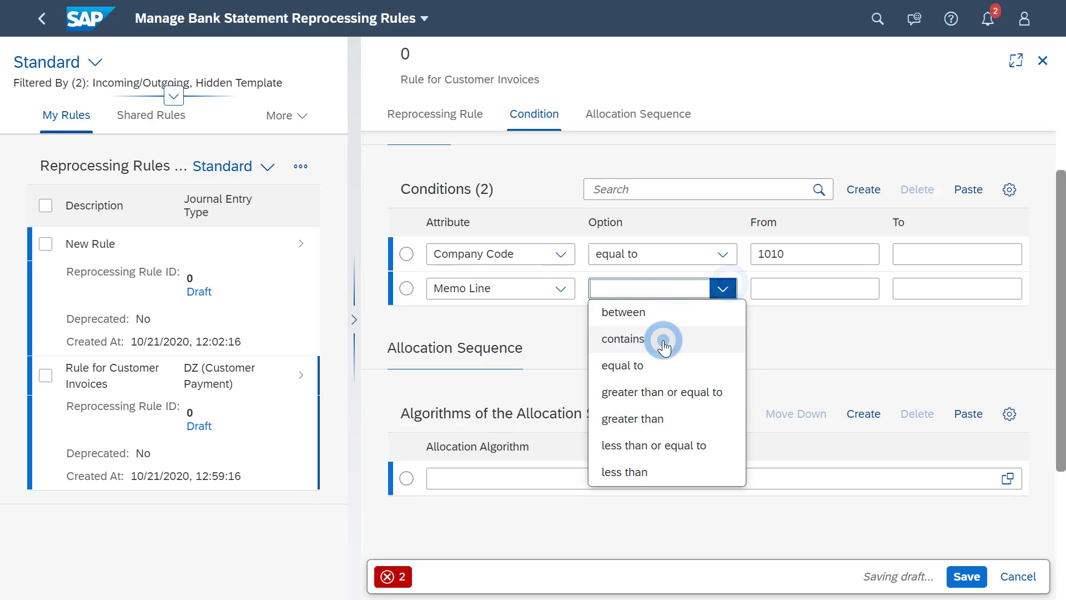
left_click(776, 290)
type("inv")
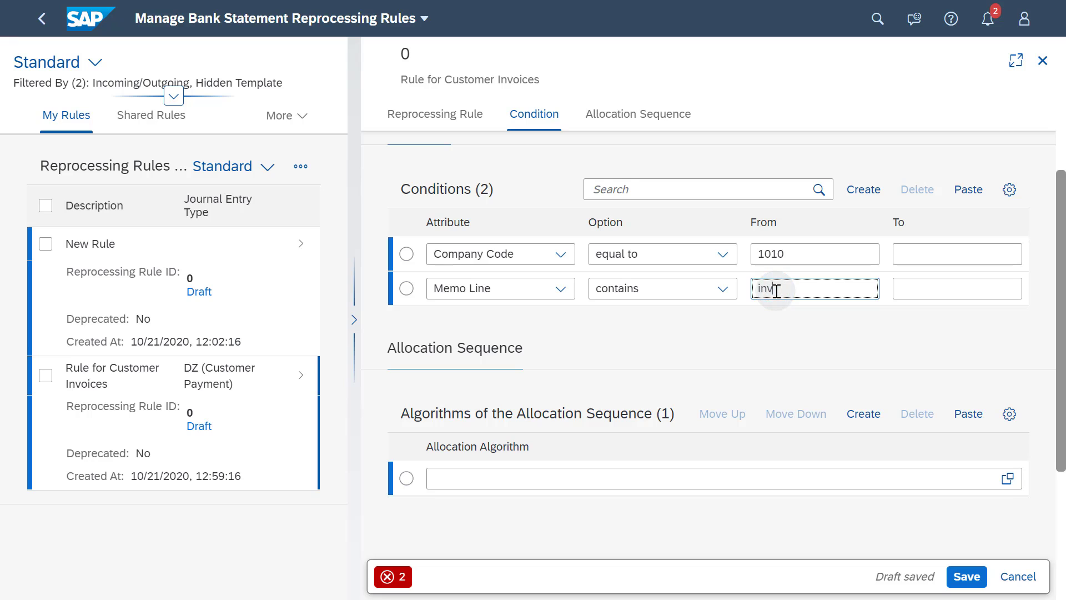
type("oice")
left_click(785, 311)
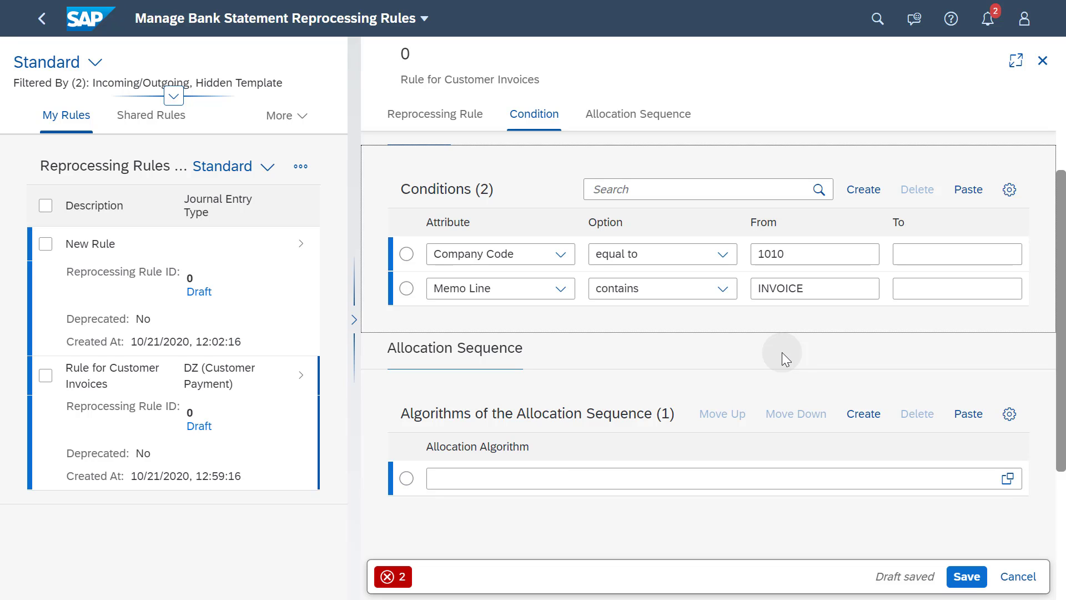
Step: Add two more algorithm rows to the rule's allocation sequence
scroll(781, 352, "up", 5)
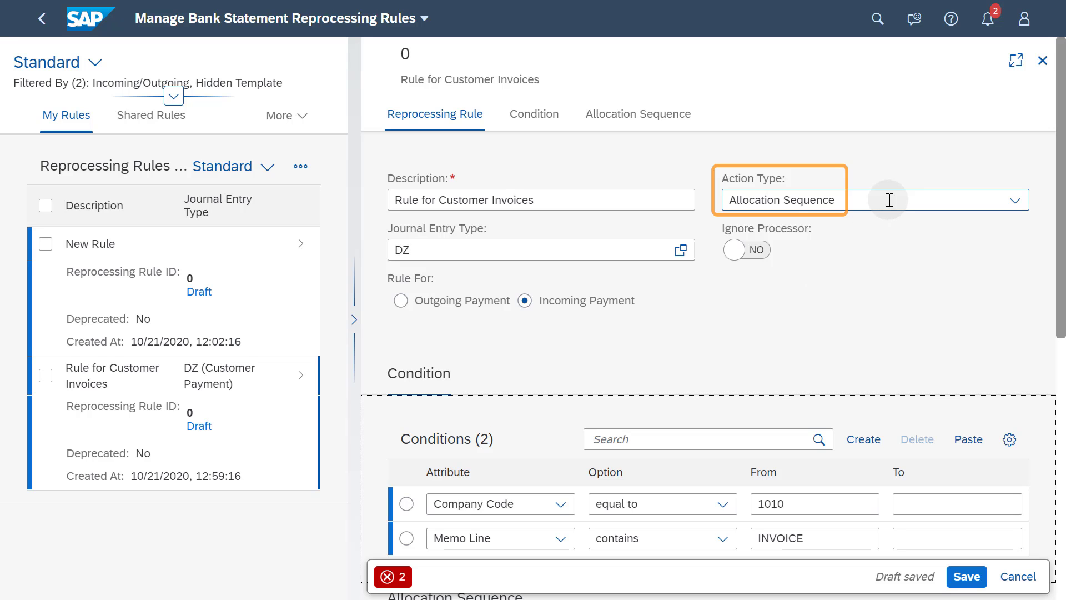
scroll(889, 200, "down", 8)
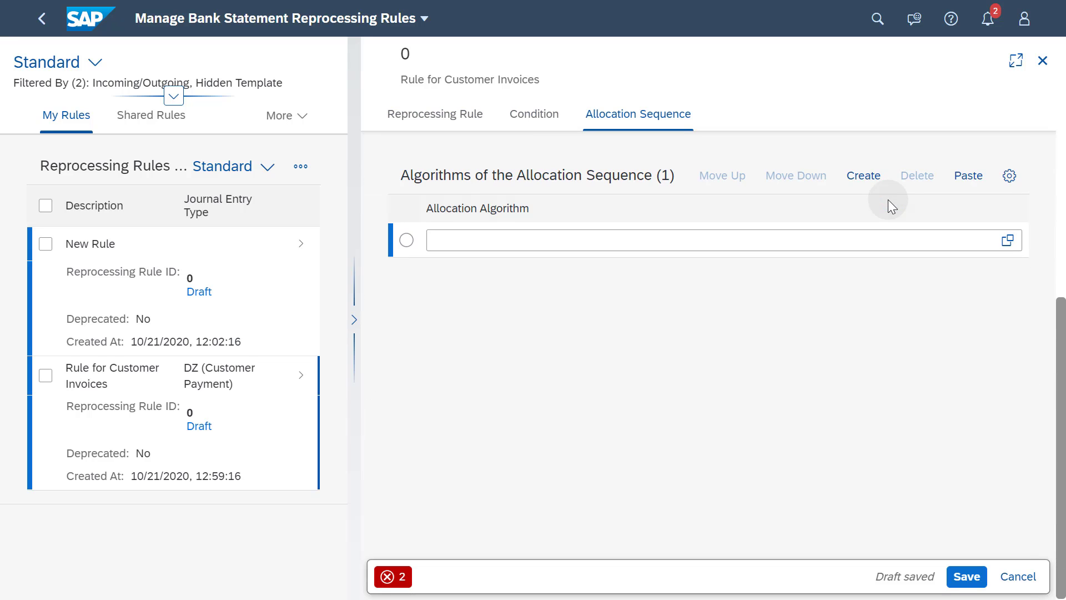
left_click(876, 181)
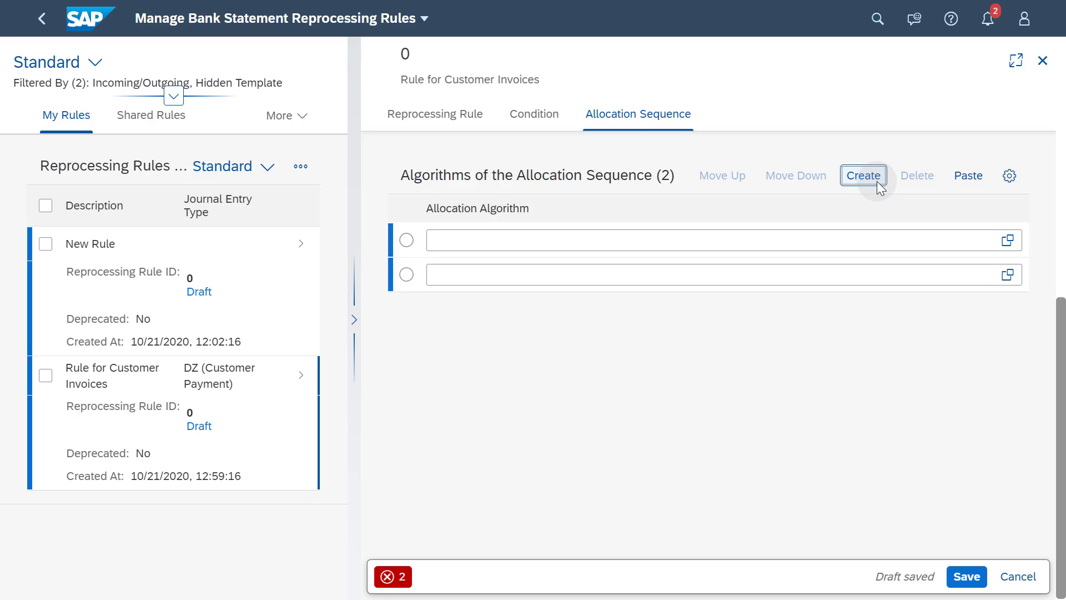
left_click(878, 181)
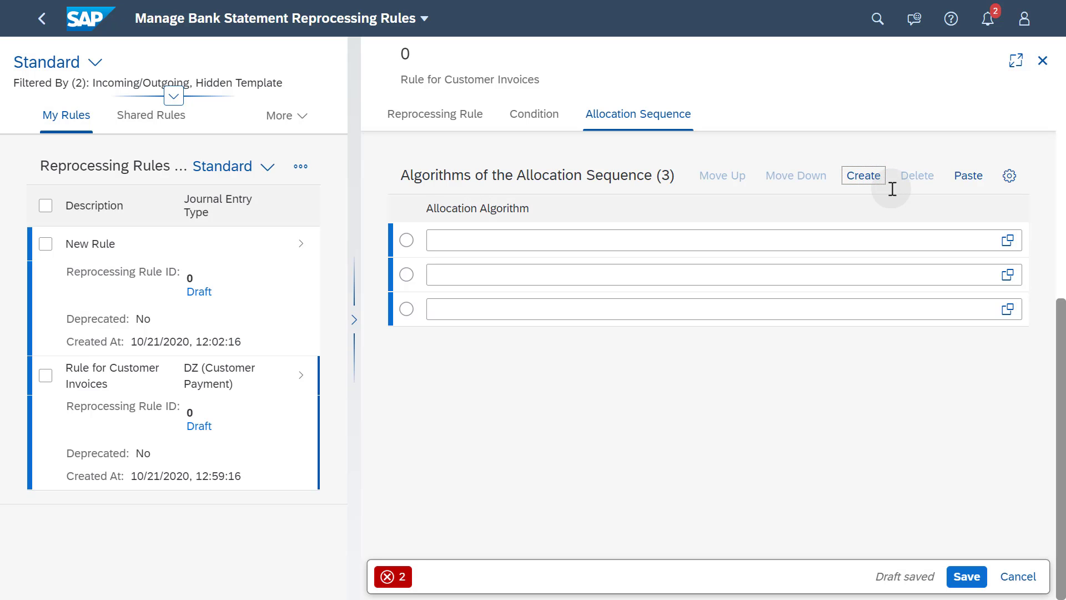
Step: Fill the three allocation algorithm rows with 0025, 0010 and 0070, in that order, from the value list
left_click(1009, 242)
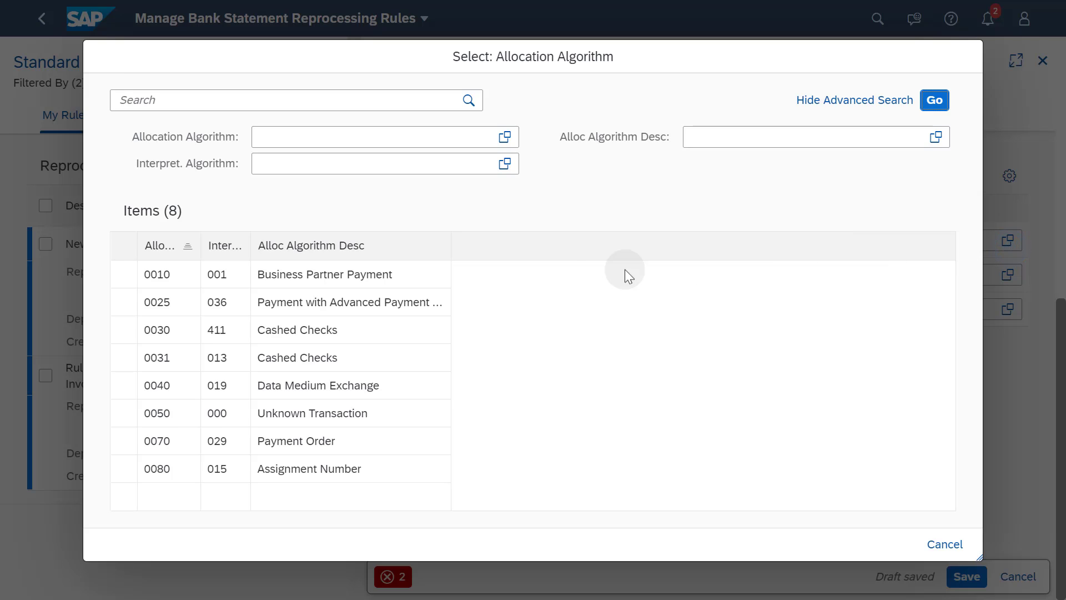
left_click(177, 297)
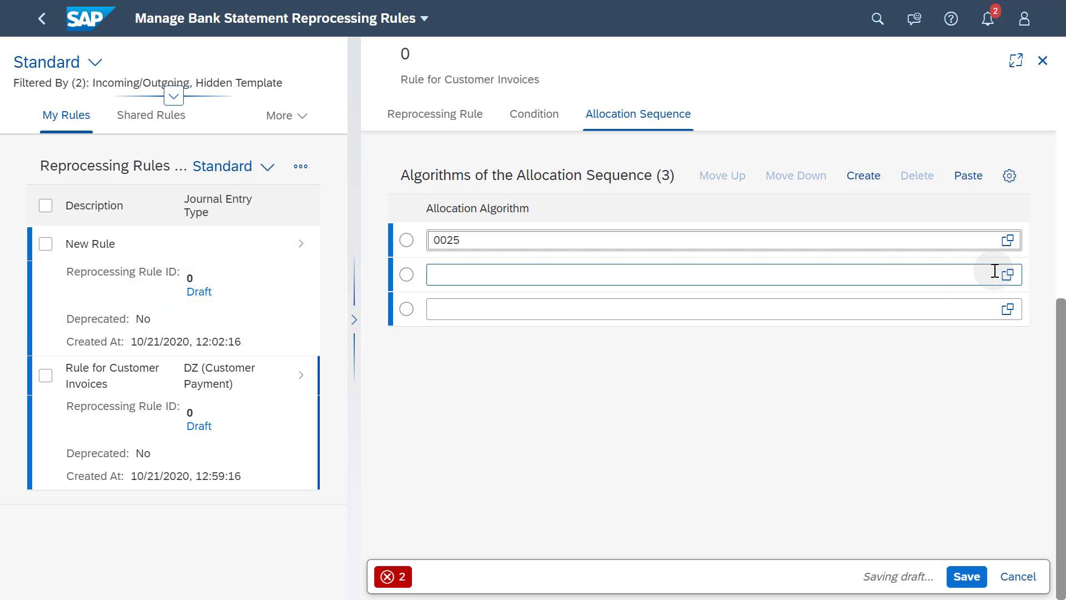
left_click(1009, 276)
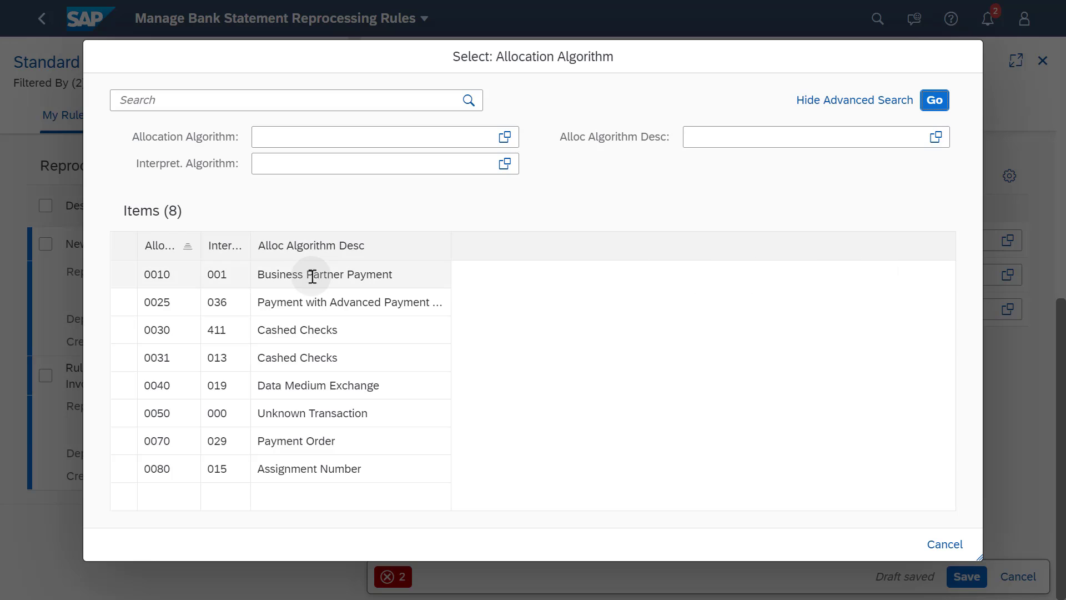
left_click(182, 278)
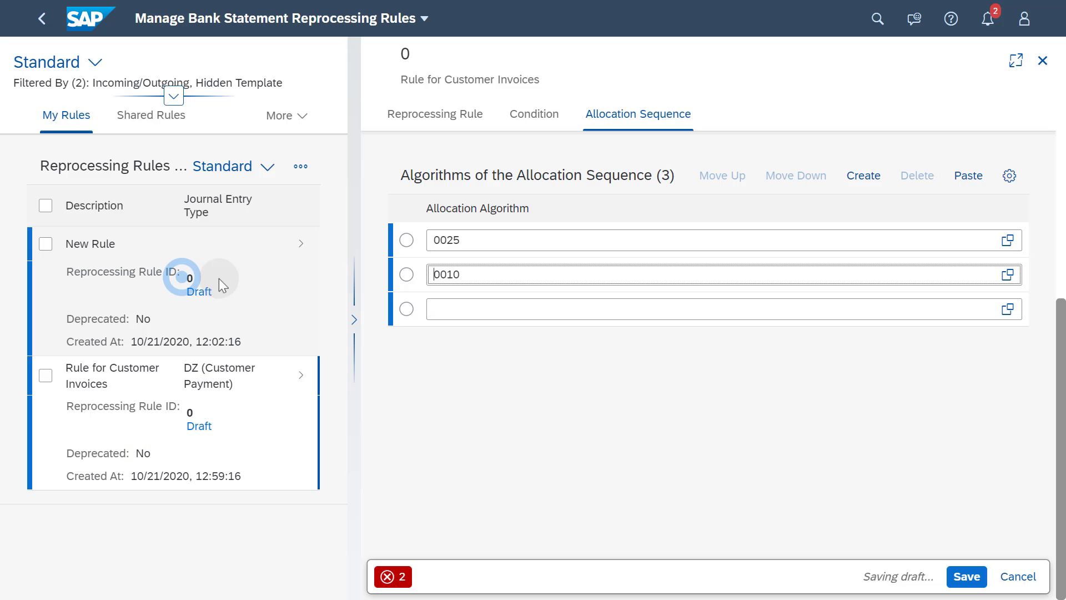
left_click(1007, 310)
left_click(178, 444)
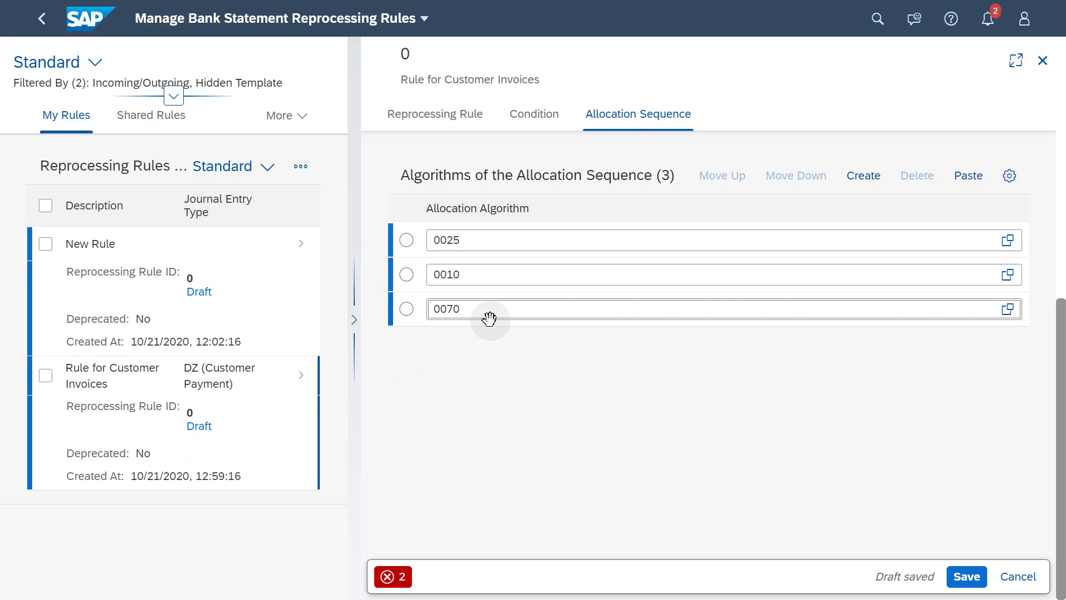
Step: Move algorithm 0070 ahead of 0010 in the allocation sequence and save the rule
left_click_drag(489, 318, 499, 273)
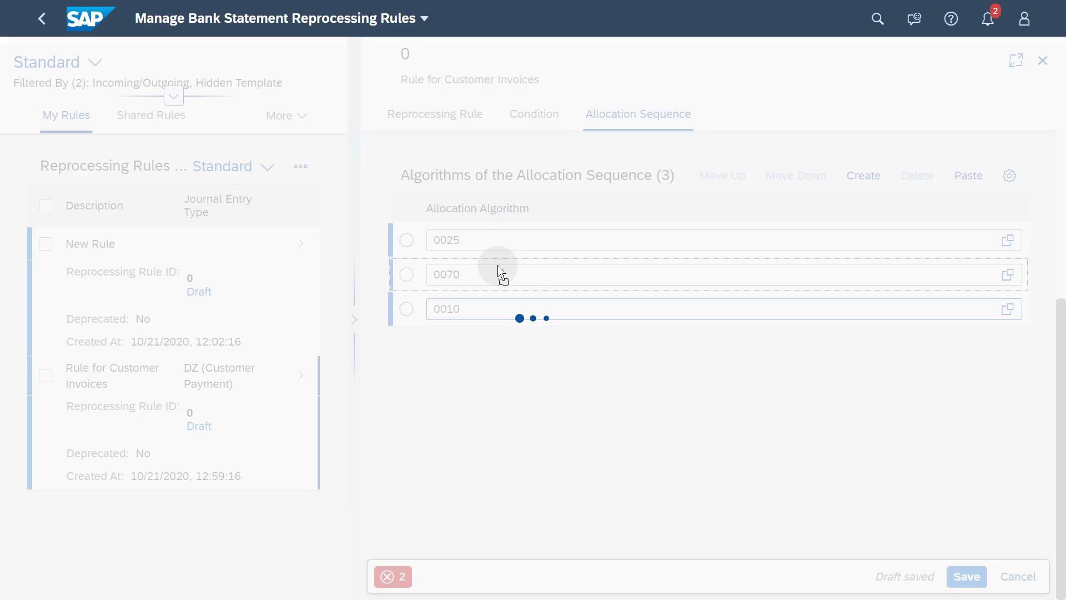
left_click(543, 354)
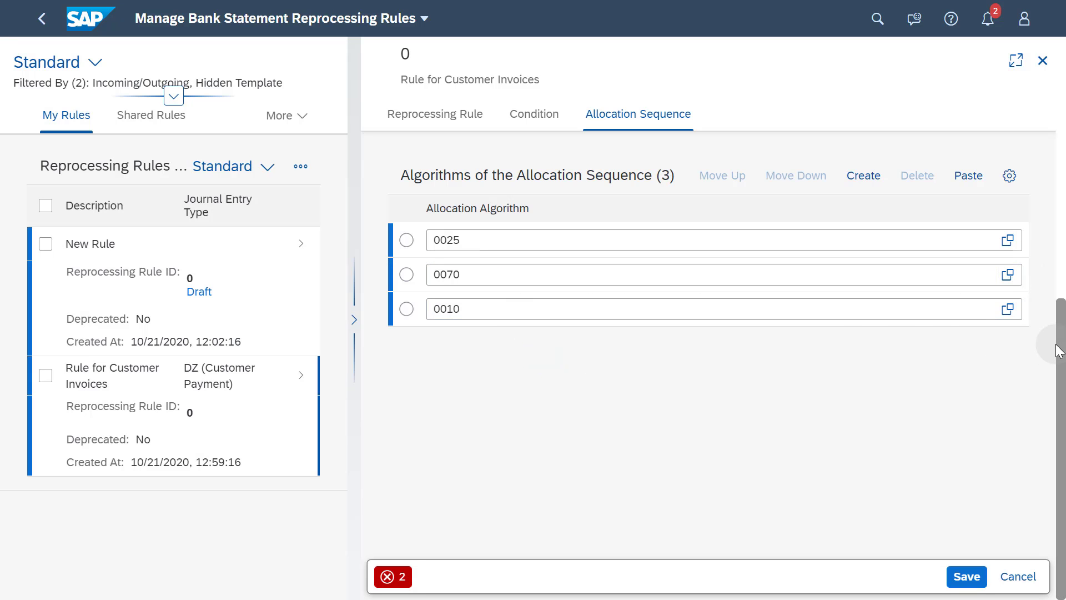
scroll(1059, 351, "up", 10)
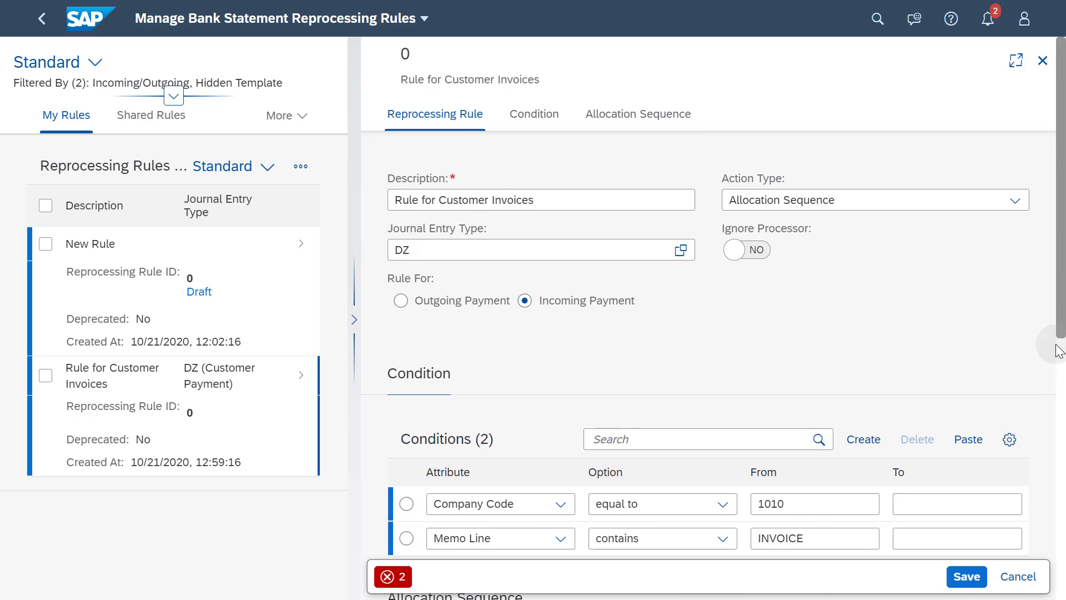
scroll(1058, 351, "down", 5)
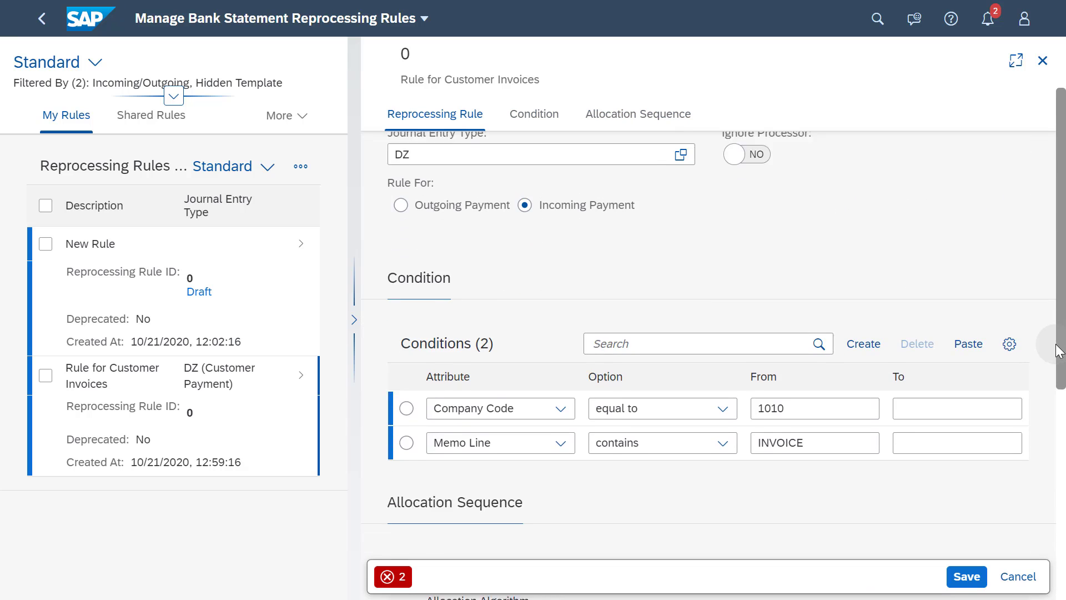
left_click(966, 578)
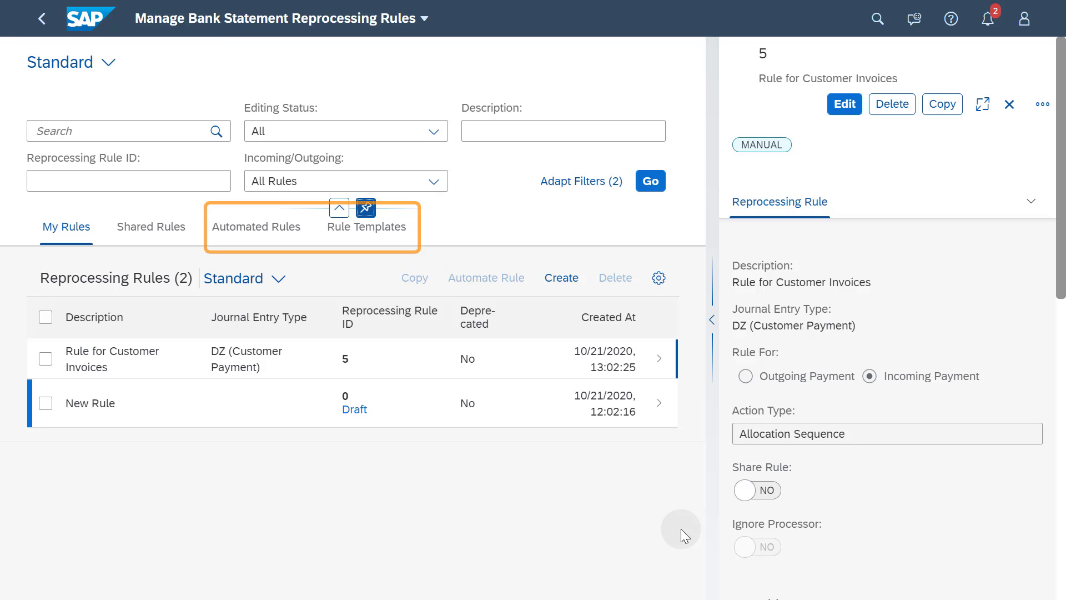
Step: Widen the saved rule's detail view and show the in-app help topic on Ignore Processor
left_click(712, 320)
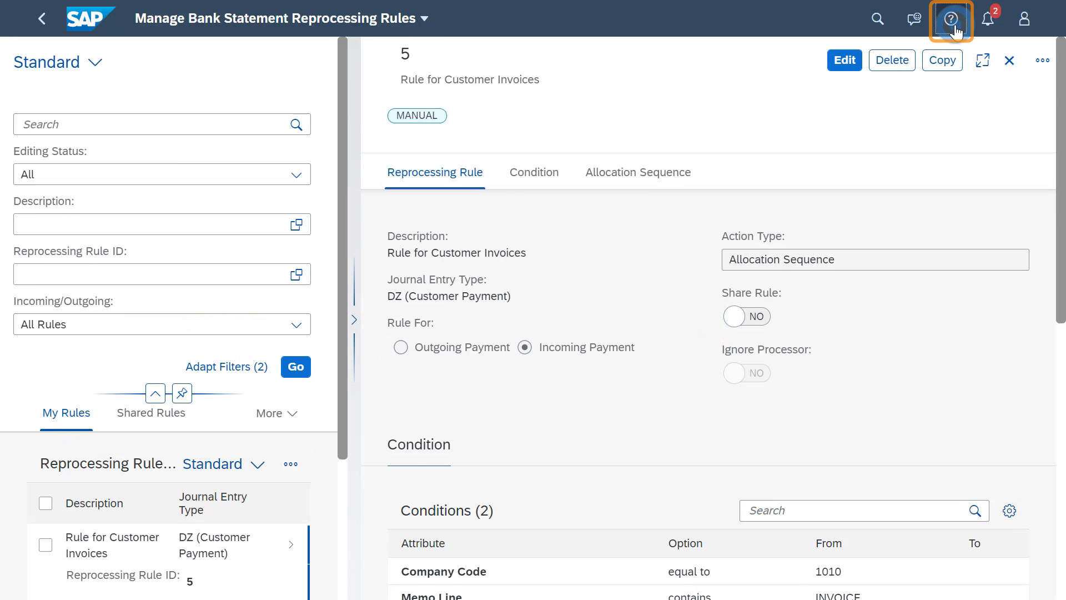
left_click(954, 28)
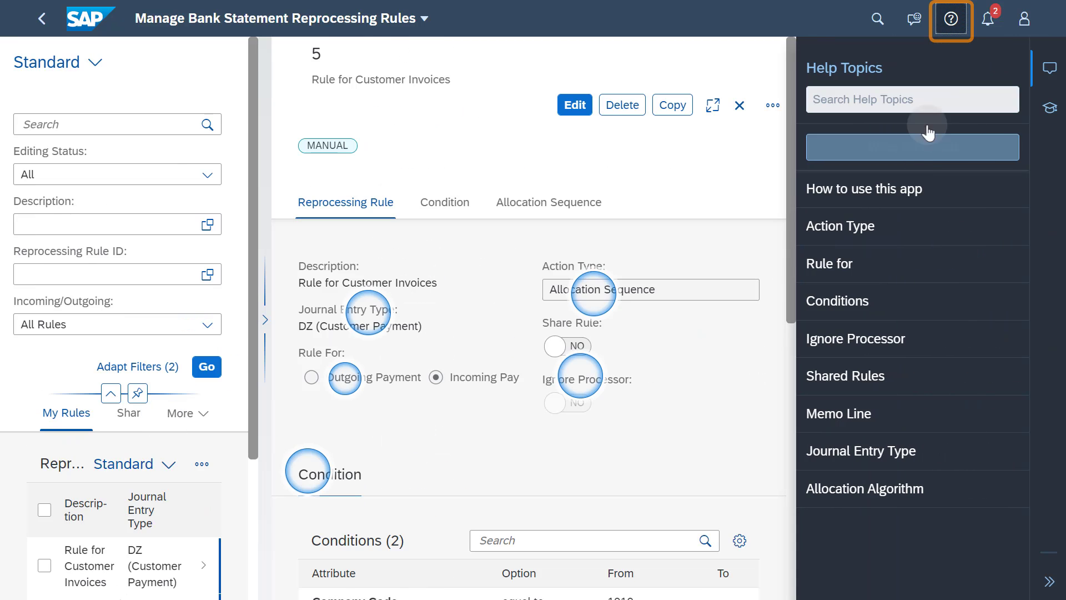
left_click(870, 338)
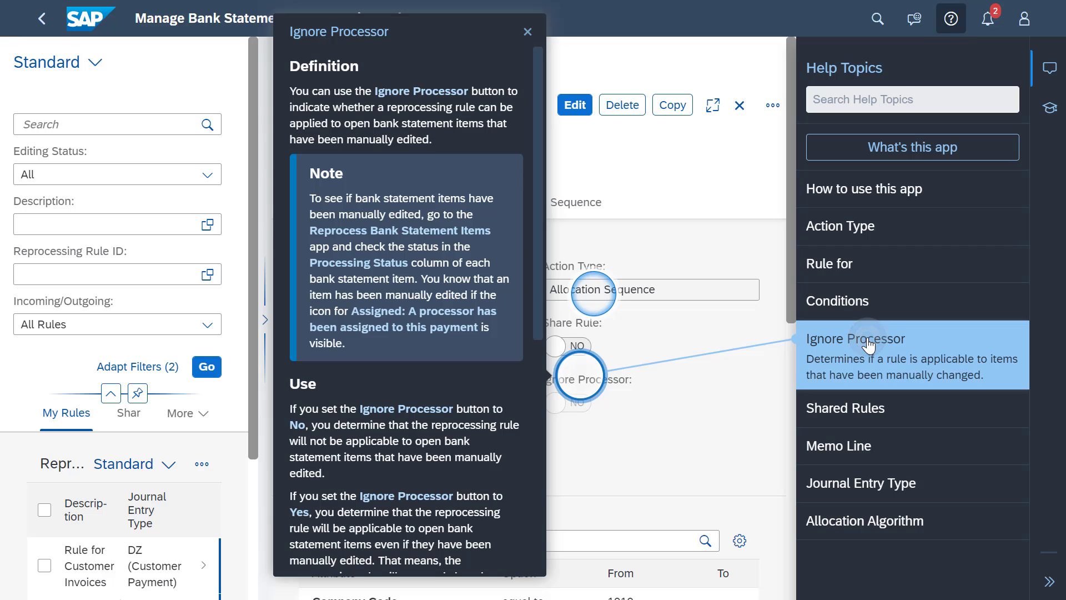